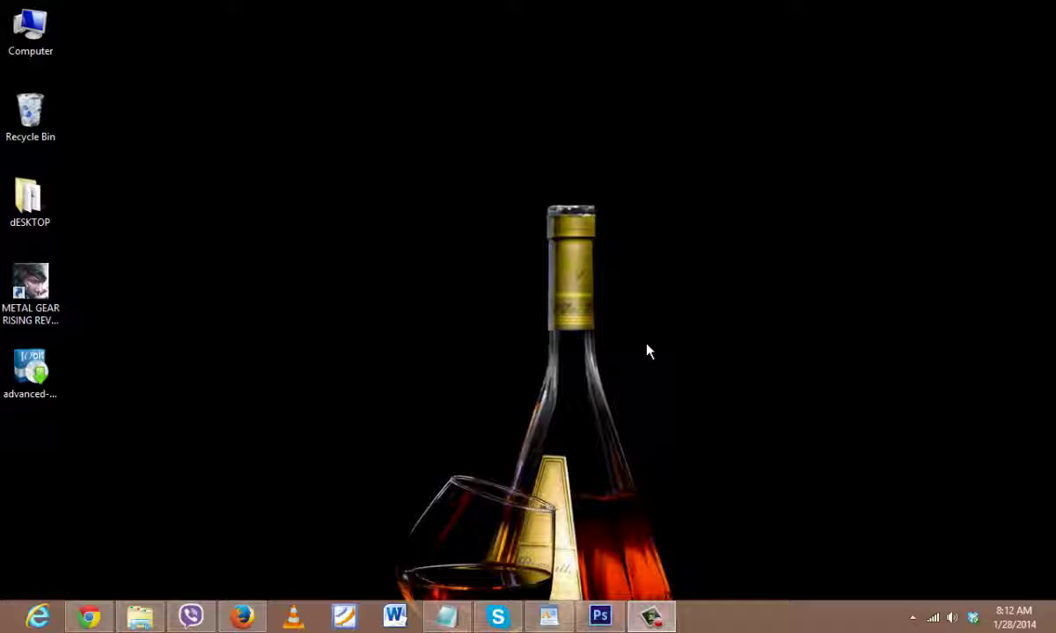
- Bring Chrome forward, glance at the Google results, and return to the Advanced SystemCare CNET page
click(89, 617)
click(105, 10)
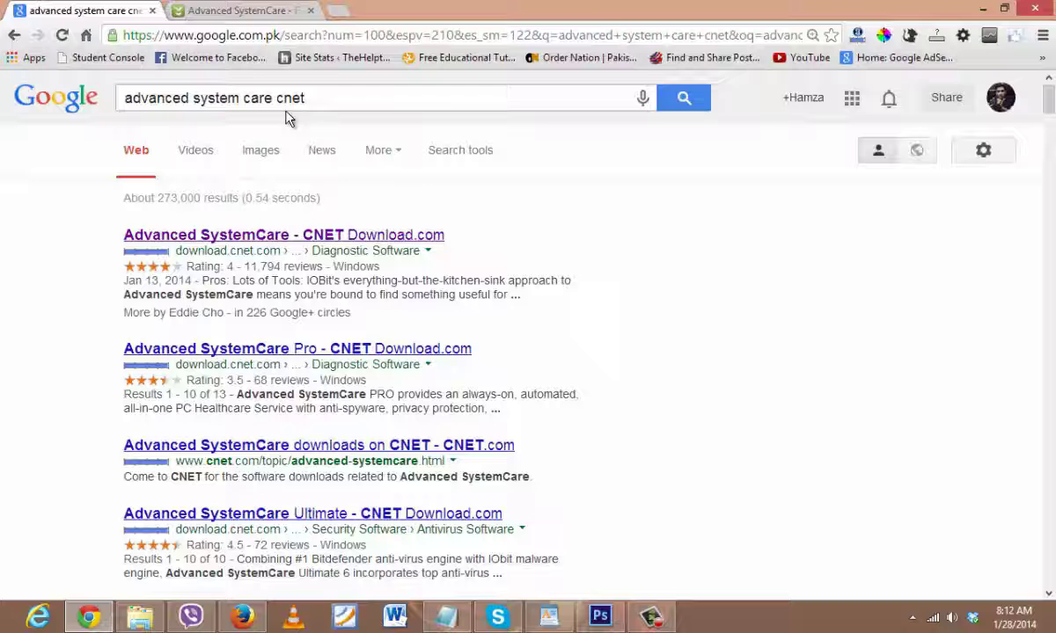
click(253, 10)
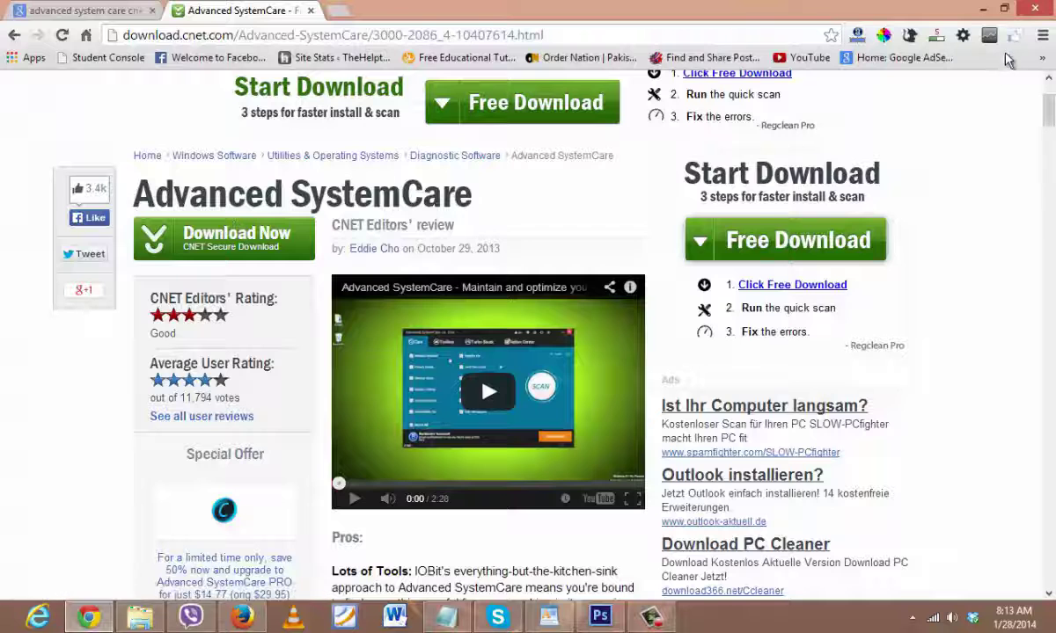
- Minimize Chrome and launch the downloaded Advanced SystemCare setup file from the desktop
click(982, 8)
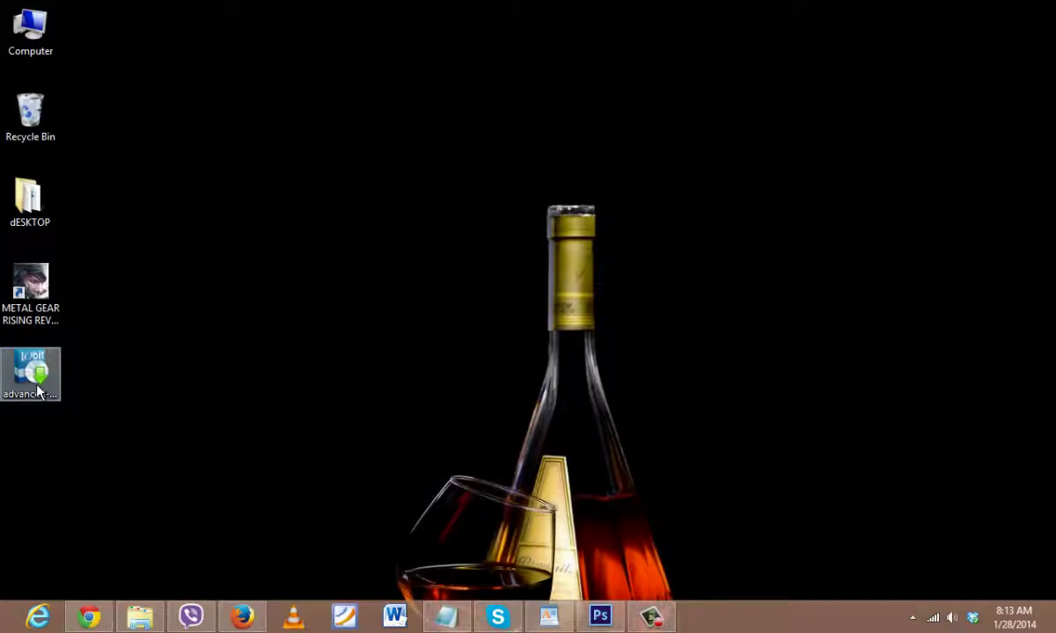
click(34, 365)
double_click(42, 373)
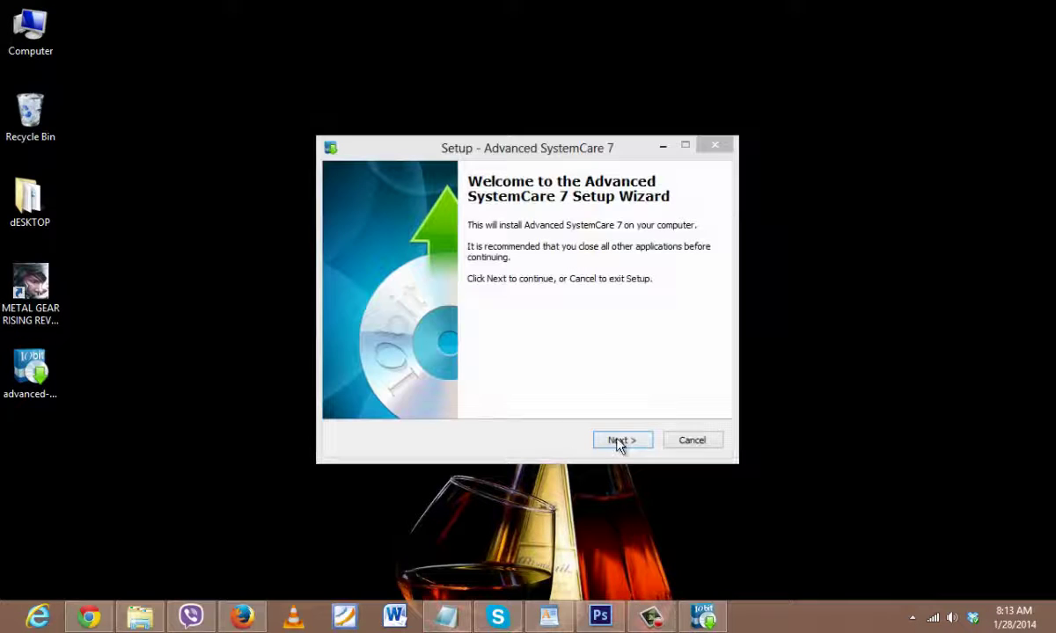
- Accept the license, keep the default folder, untick Add IObit to My Bookmarks, and install
click(618, 440)
click(619, 440)
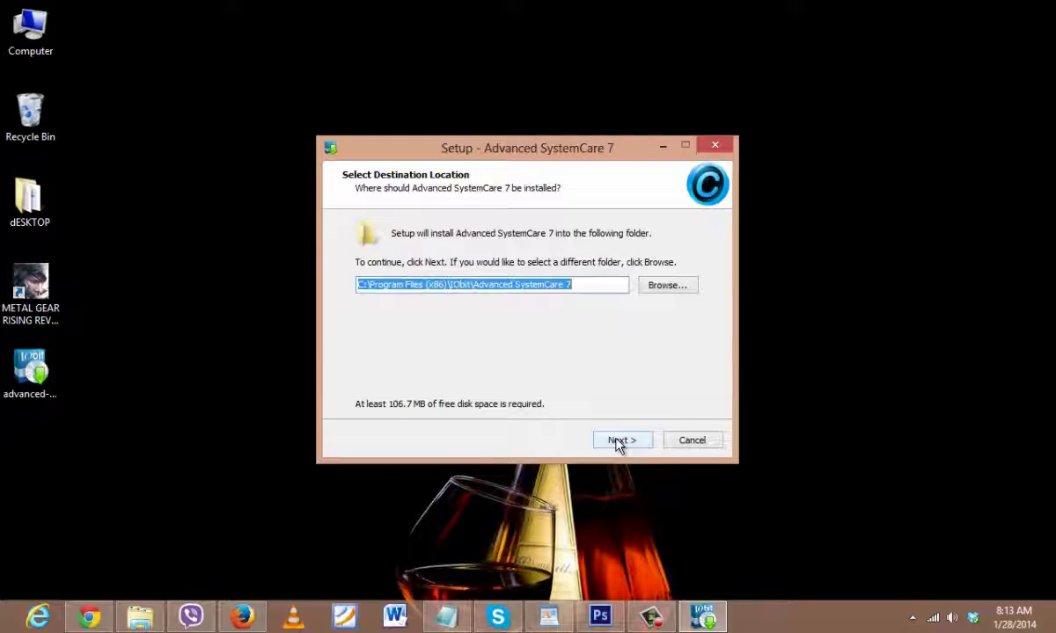
click(618, 441)
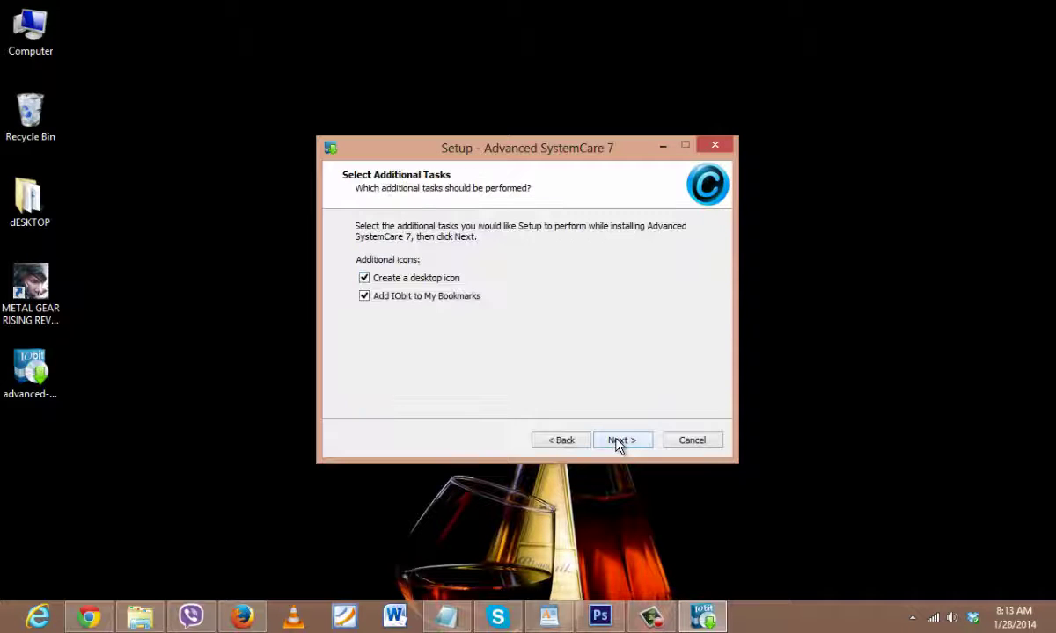
click(403, 295)
click(621, 440)
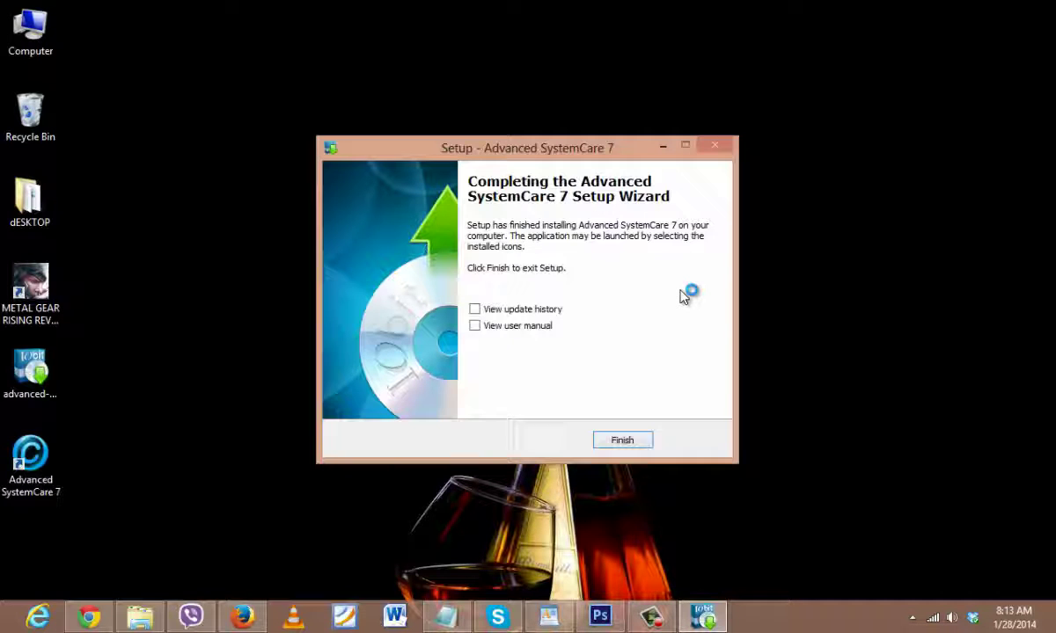
- Finish the setup wizard and refresh the desktop
click(621, 440)
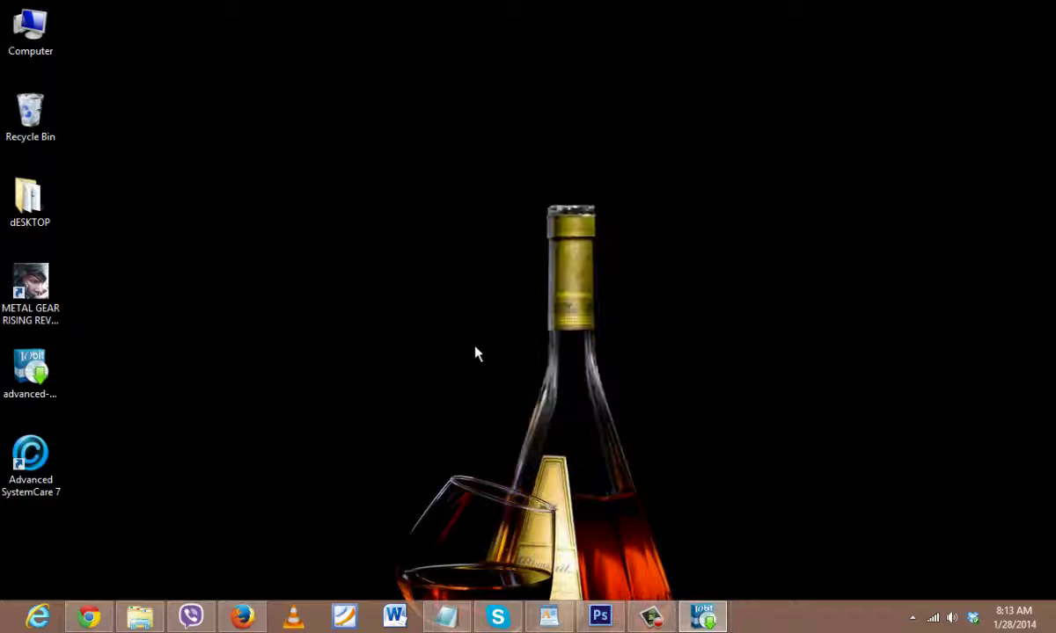
right_click(466, 297)
click(521, 358)
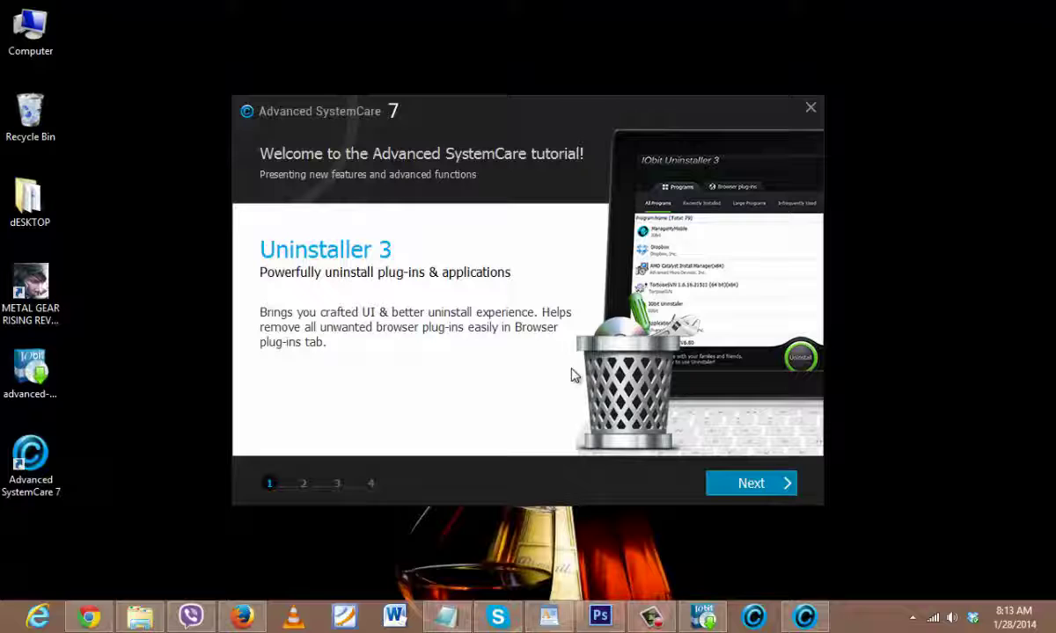
- Page through the welcome tutorial and start with the Classic skin and English
click(748, 486)
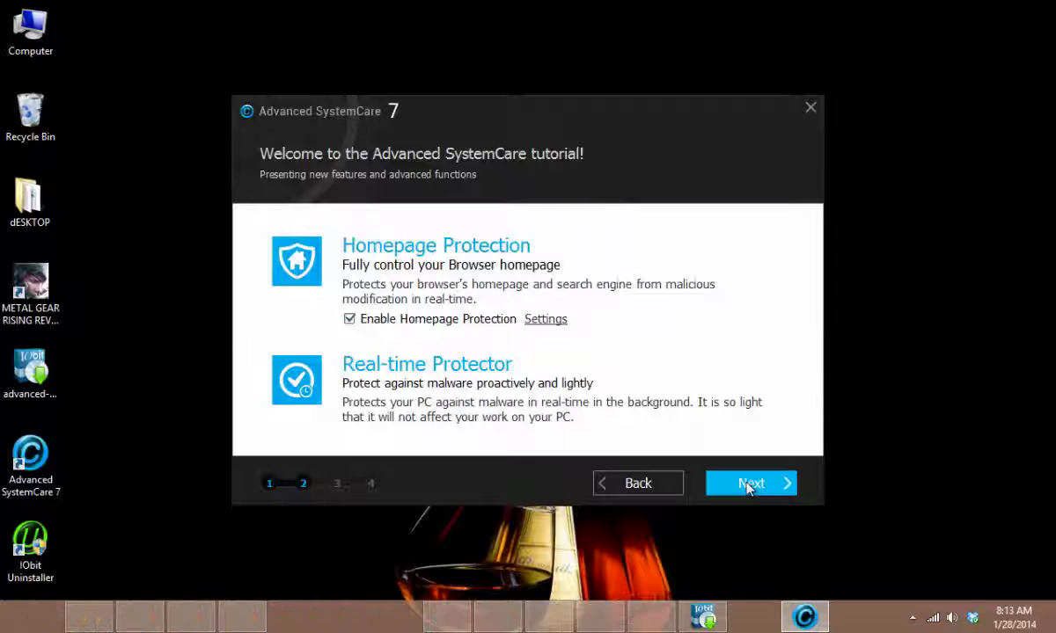
click(747, 486)
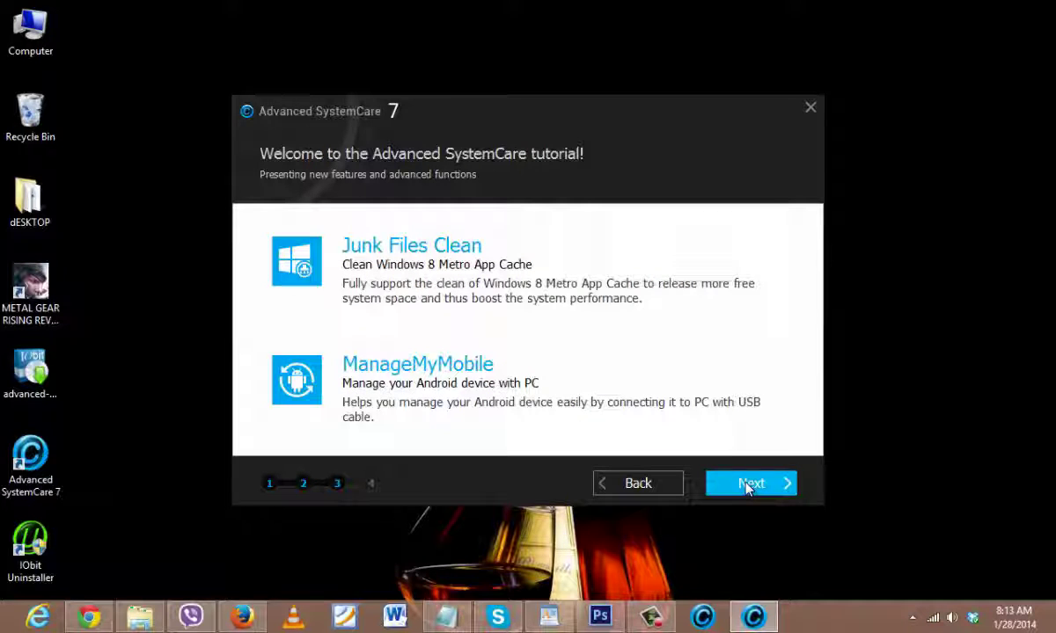
click(748, 486)
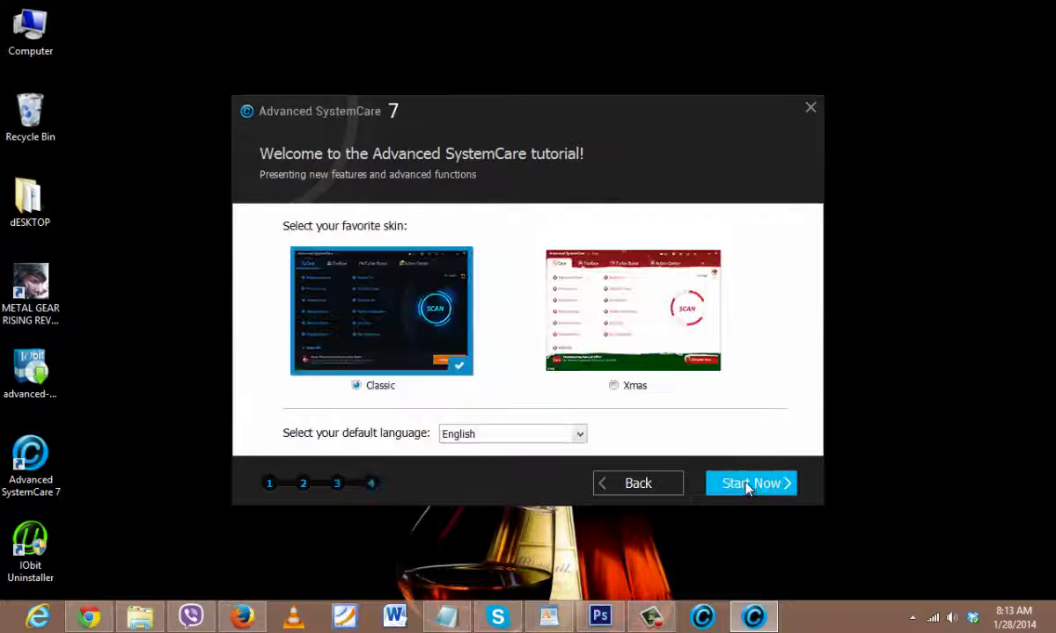
click(751, 484)
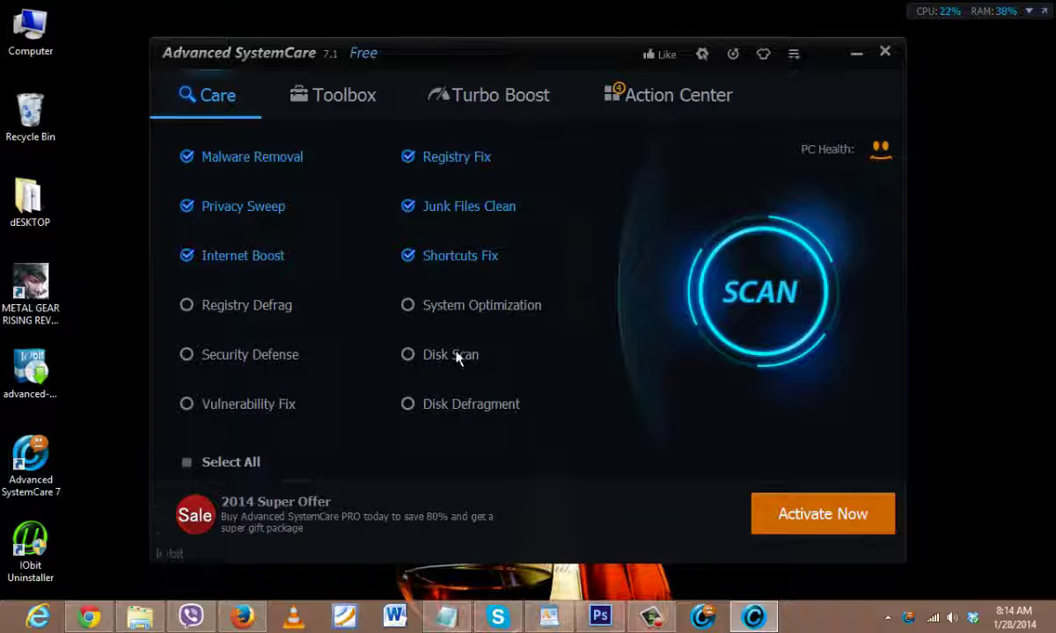
- Reposition the Advanced SystemCare main window so its Care scan item list is in view
mouse_move(521, 52)
mouse_down()
mouse_move(576, 59)
mouse_move(481, 51)
mouse_up()
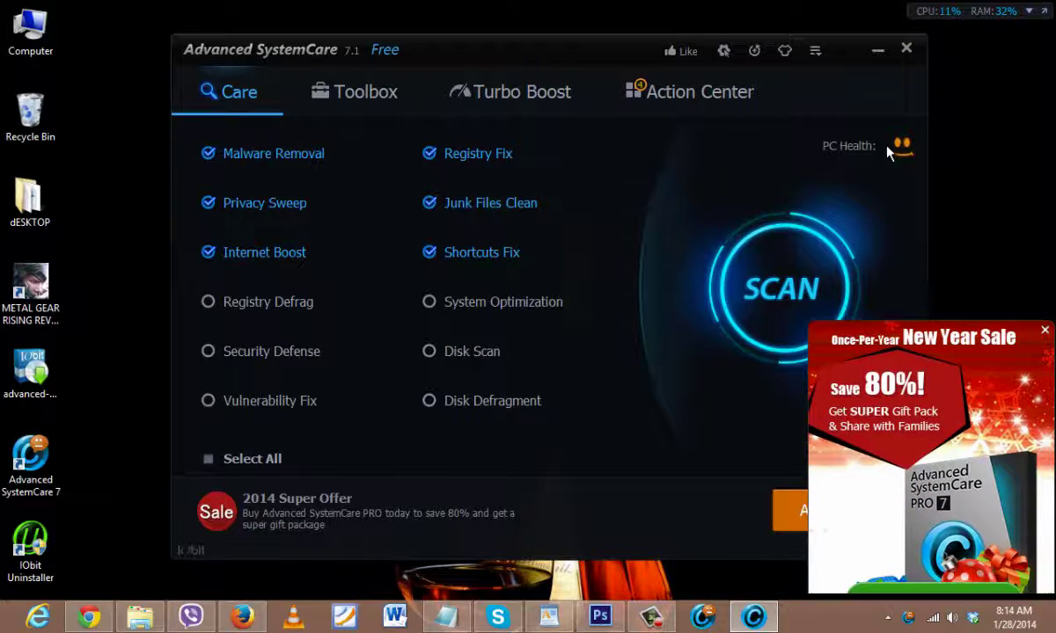
mouse_move(886, 146)
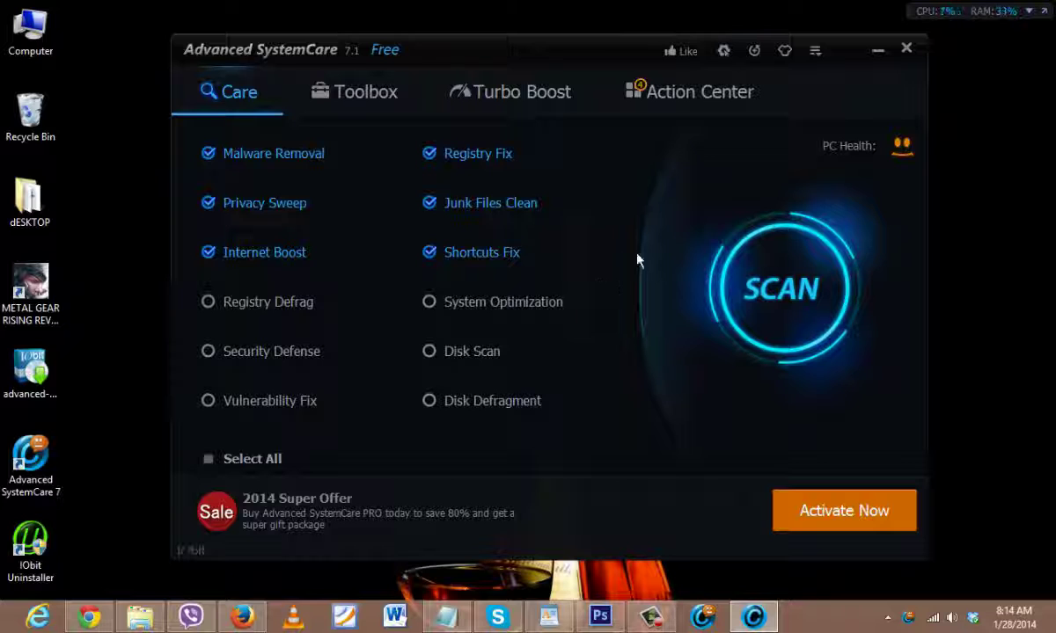
- Tick Registry Defrag, System Optimization, Security Defense, Disk Scan and Disk Defragment on the Care page
click(274, 303)
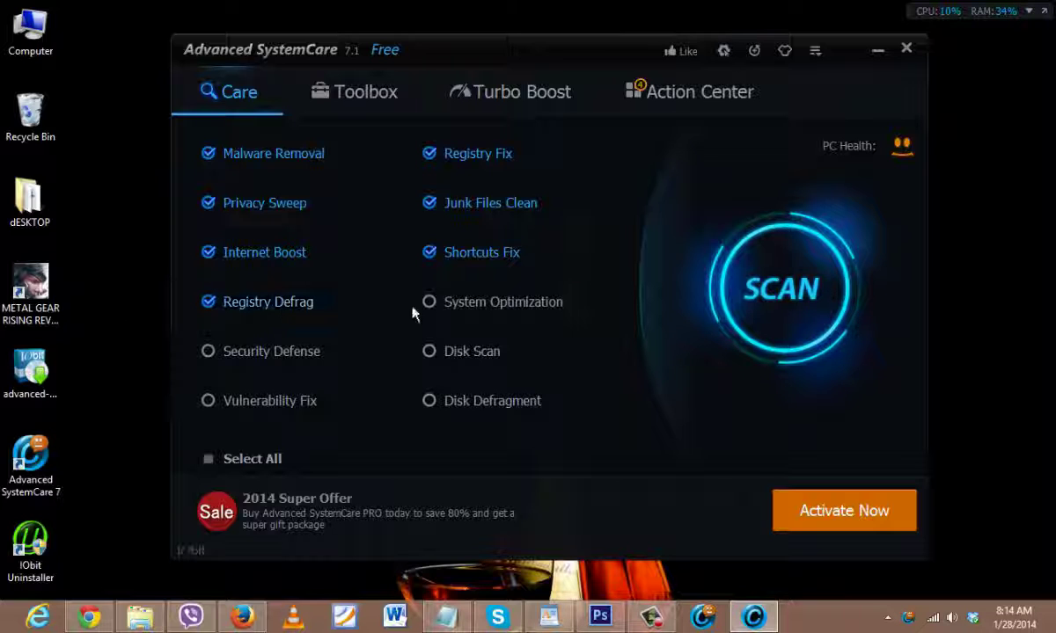
click(473, 304)
click(270, 351)
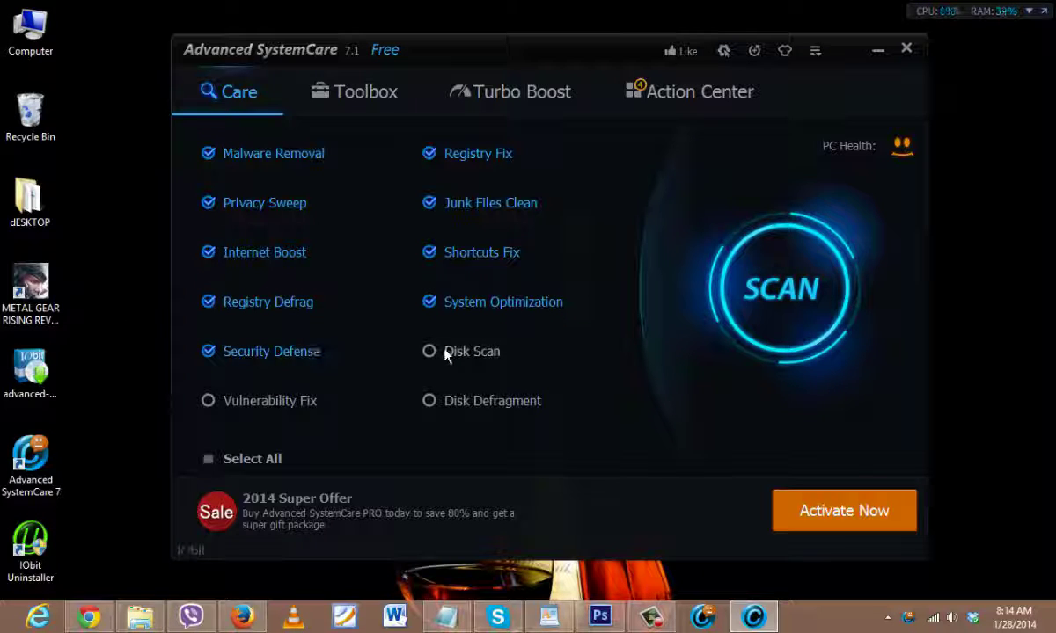
click(463, 354)
click(462, 403)
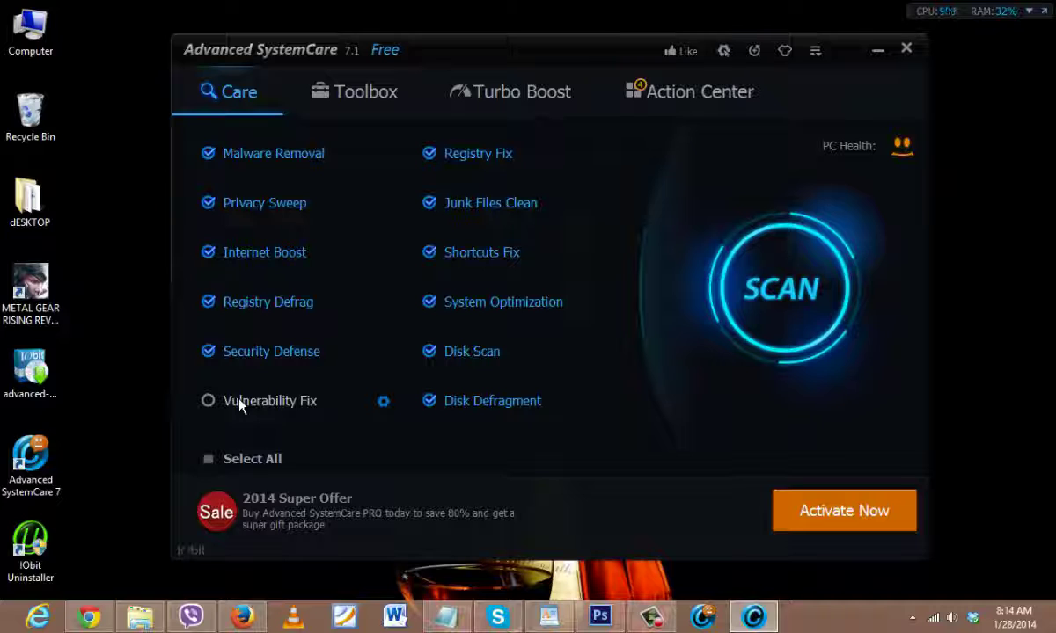
- Go from the Toolbox to Care and back, then launch Startup Manager under Optimize
click(352, 99)
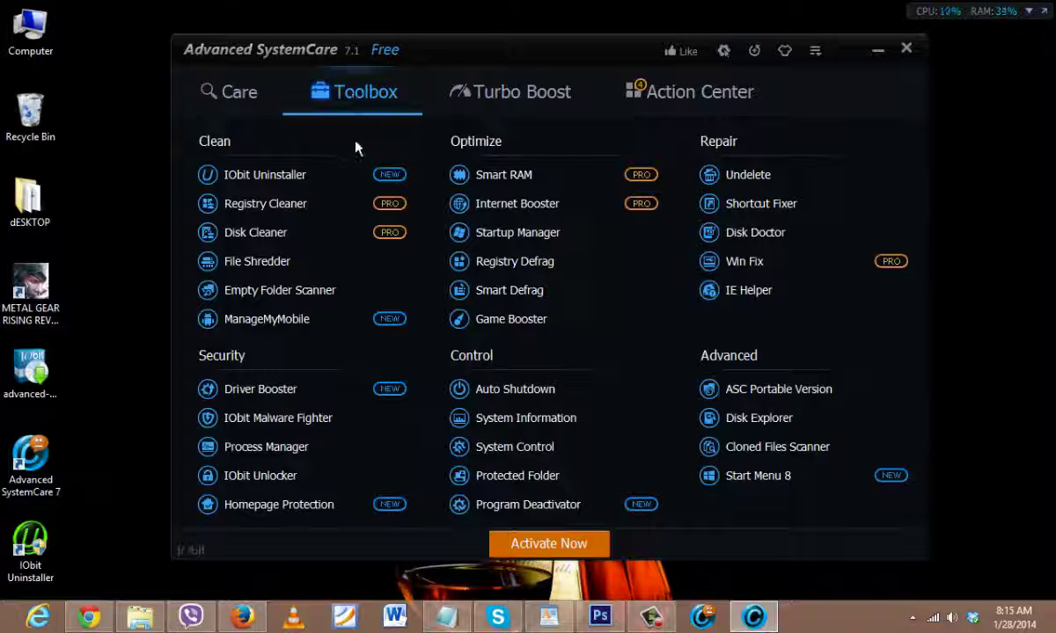
click(229, 111)
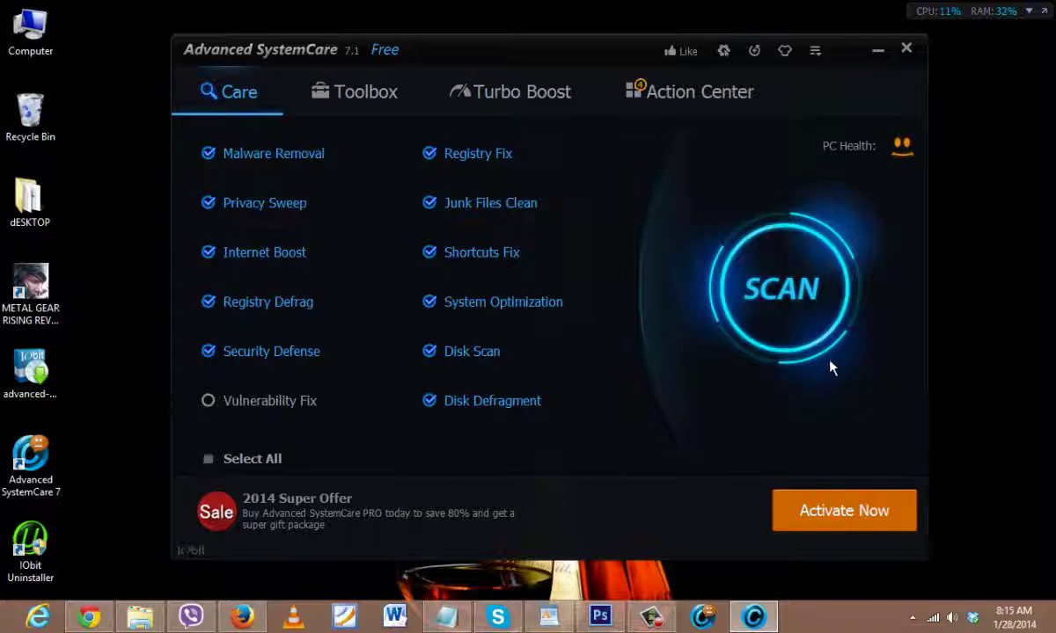
click(356, 91)
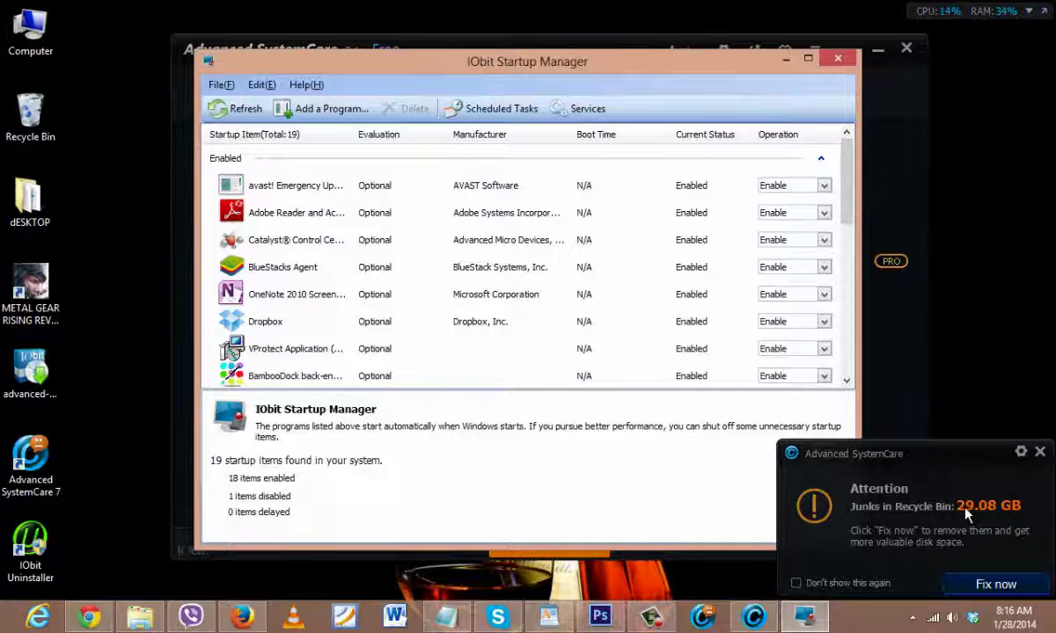
- Dismiss the recycle bin junk notification and look over the startup item list
click(1040, 453)
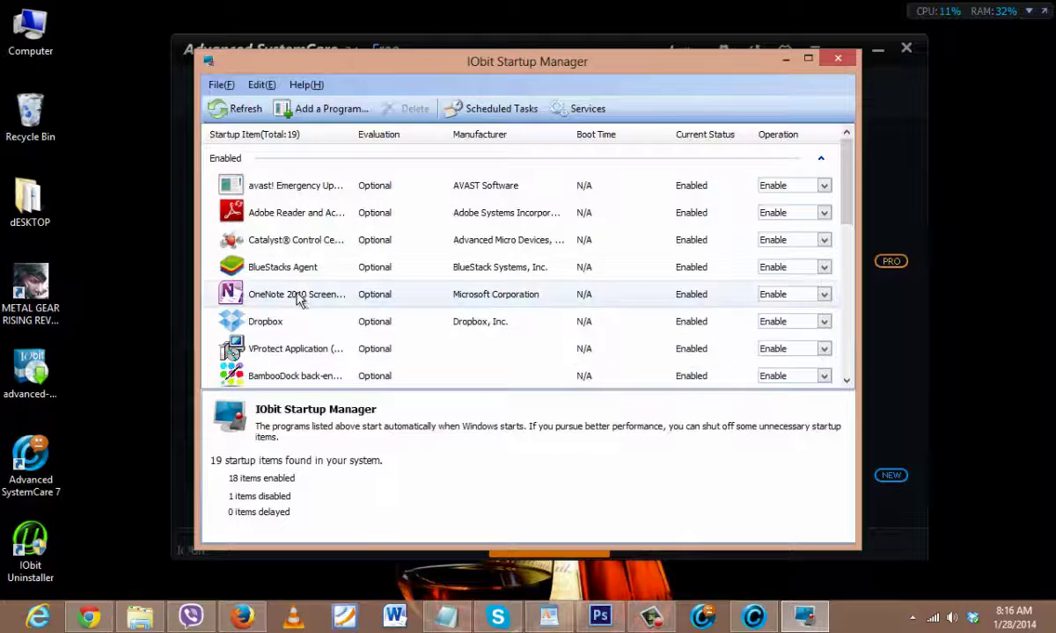
scroll(298, 299, down, 1)
scroll(854, 209, up, 1)
scroll(537, 233, down, 3)
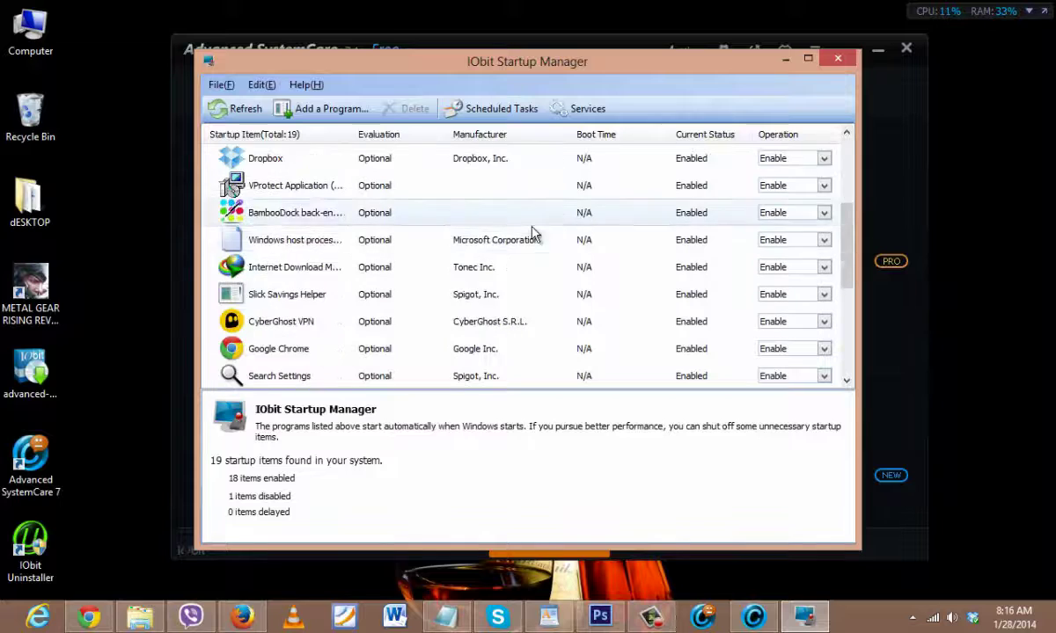
scroll(632, 233, up, 3)
mouse_move(530, 79)
mouse_down()
mouse_move(547, 94)
mouse_move(546, 85)
mouse_up()
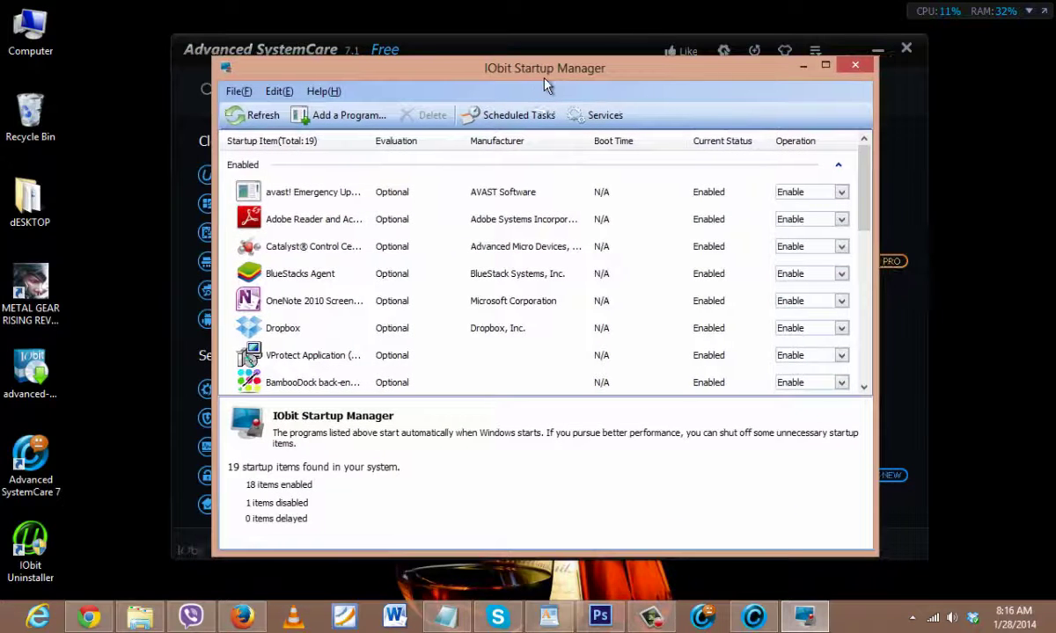
scroll(334, 234, down, 5)
scroll(374, 242, up, 5)
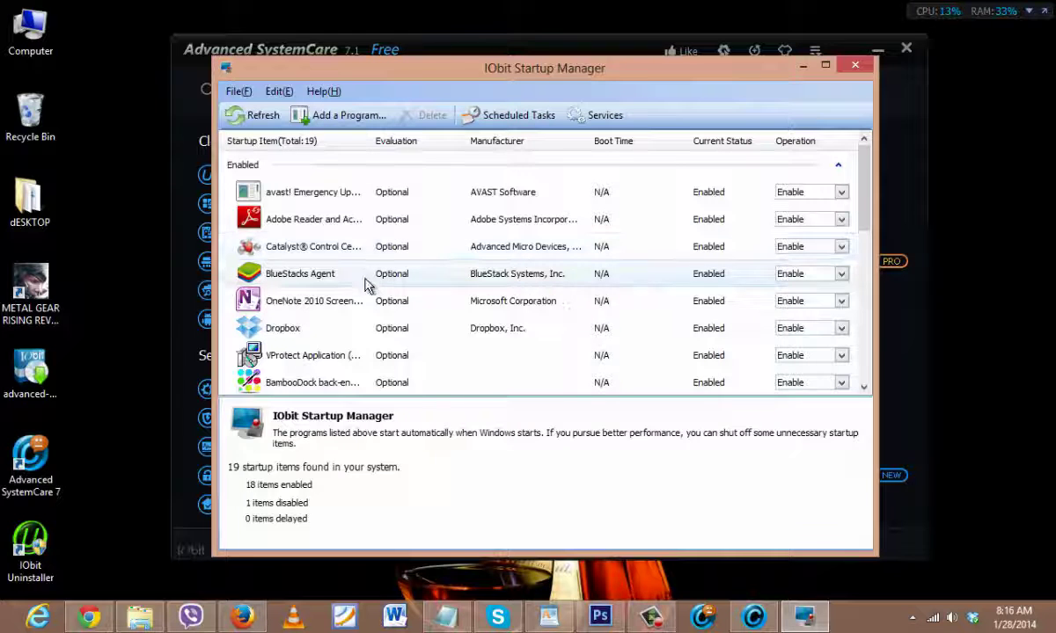
- Disable BlueStacks Agent and BambooDock at startup, leaving Dropbox unchanged
click(422, 278)
click(827, 276)
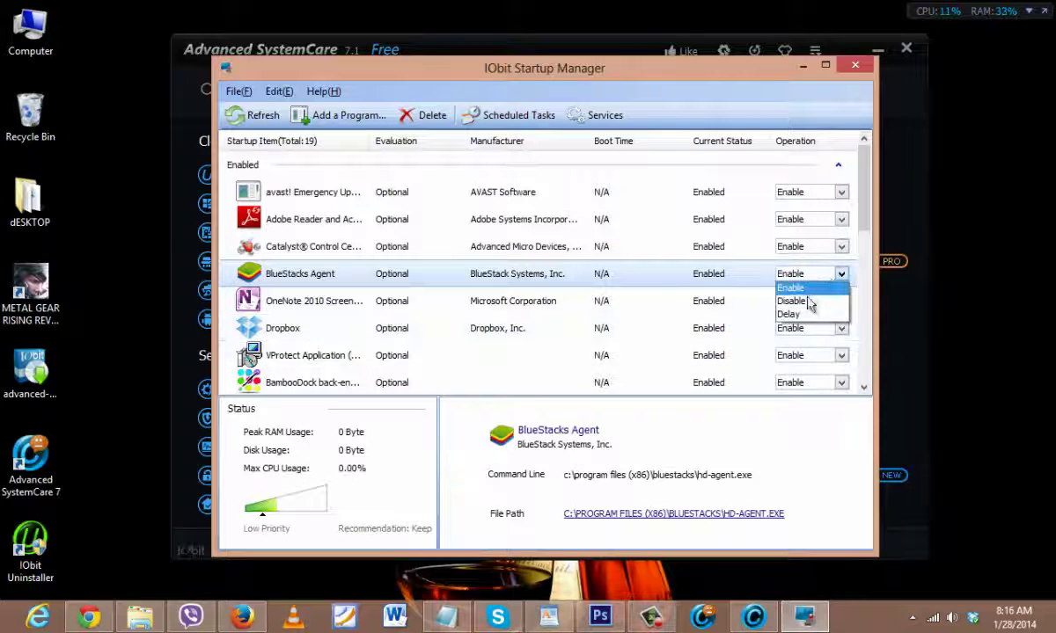
click(792, 299)
click(810, 301)
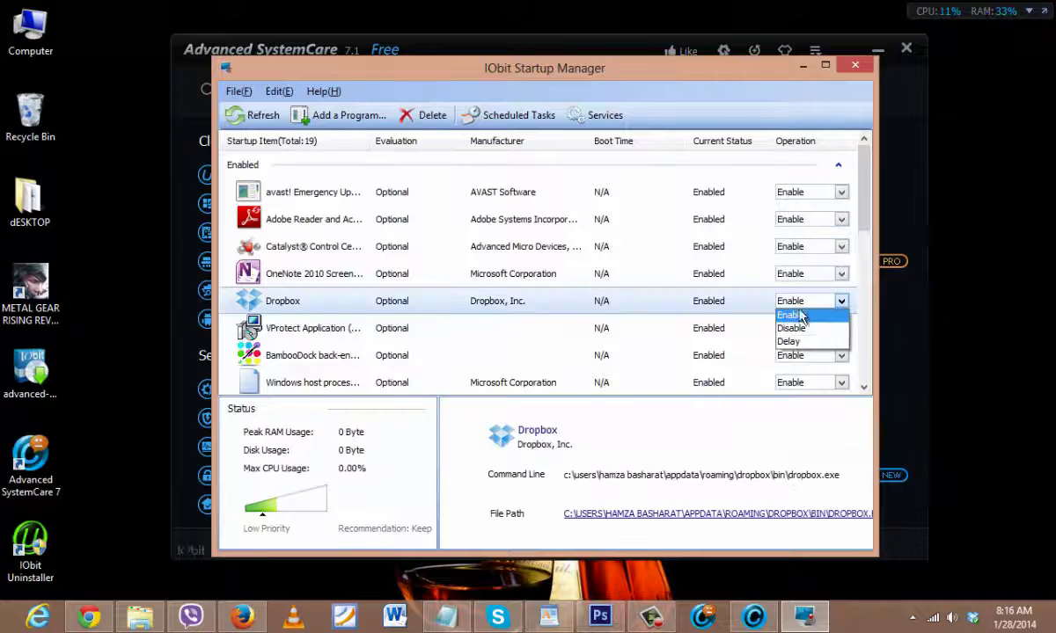
click(599, 309)
click(563, 328)
click(560, 356)
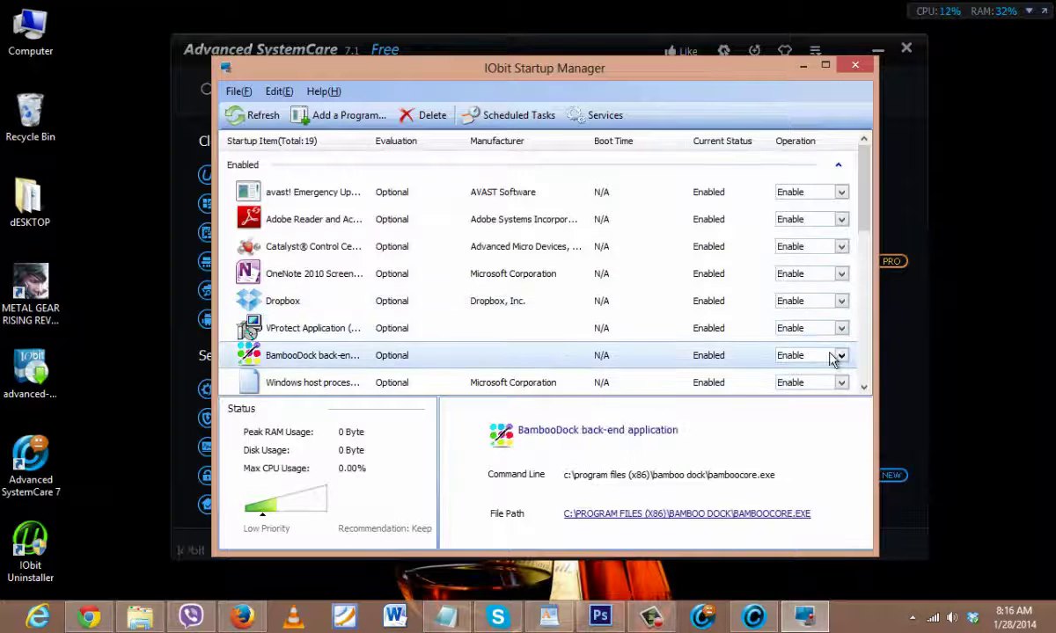
click(840, 356)
click(792, 384)
- Keep µTorrent enabled at startup and close the Startup Manager
scroll(482, 345, down, 1)
click(479, 350)
scroll(480, 348, down, 2)
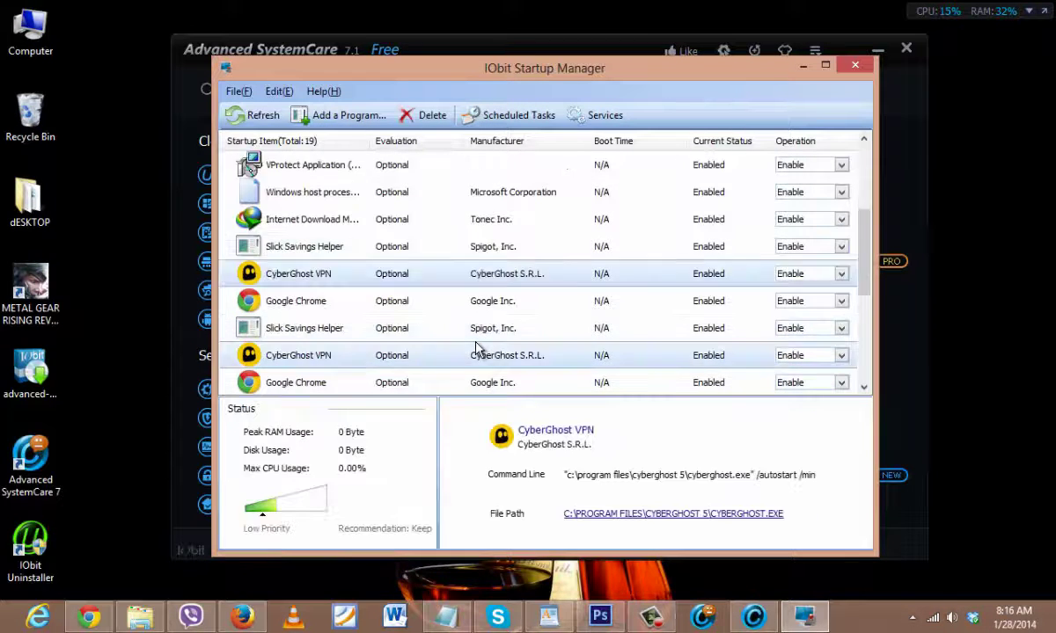
click(547, 278)
click(796, 274)
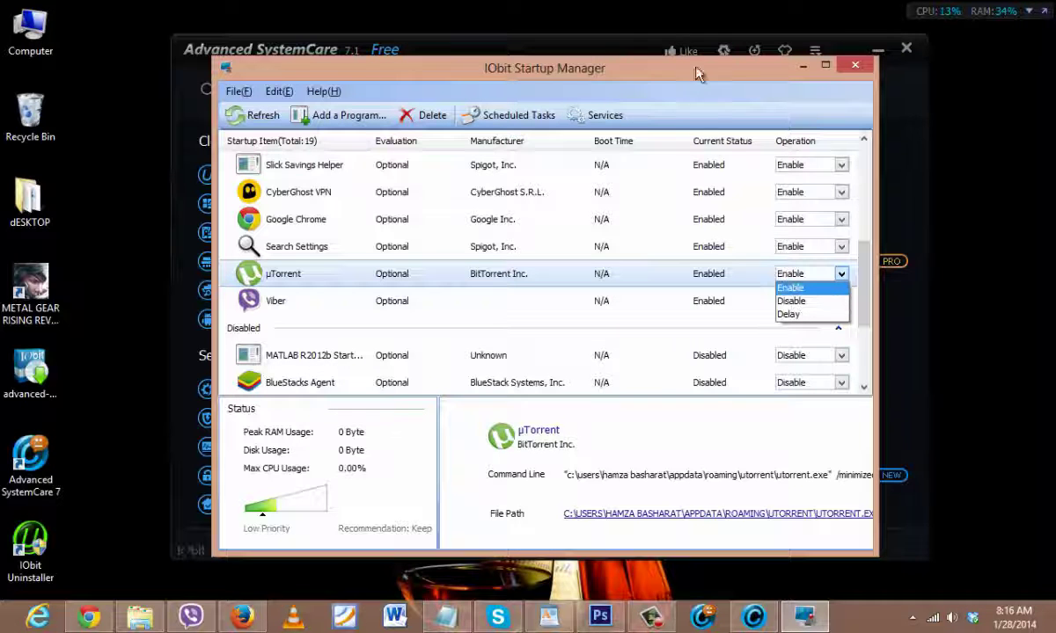
click(635, 78)
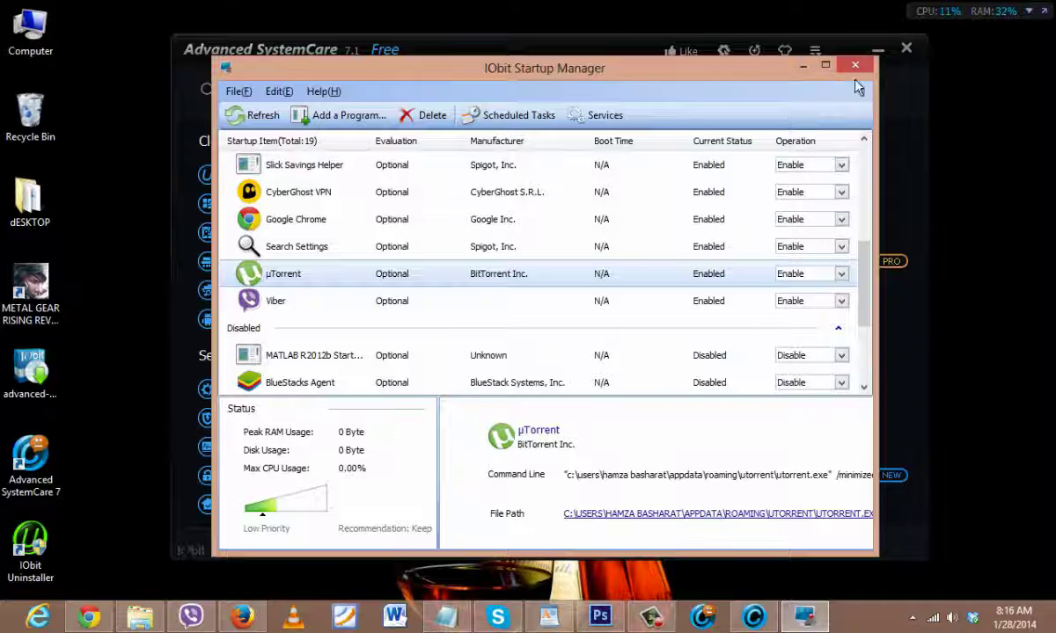
click(854, 64)
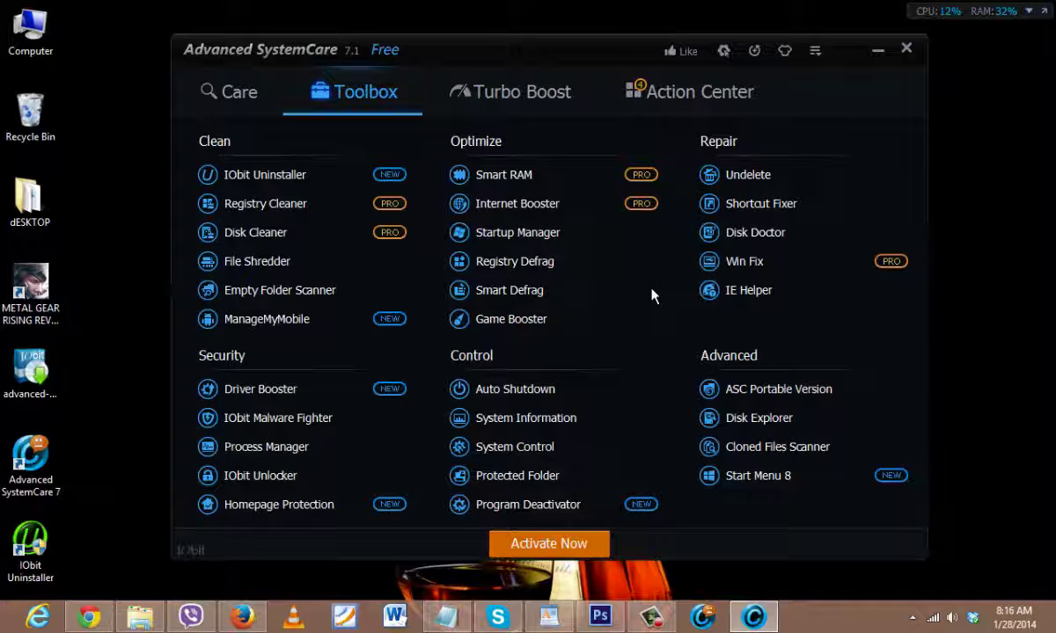
- Turn Turbo Boost on, stopping 14 services/apps and releasing 431.97 MB of RAM
click(428, 107)
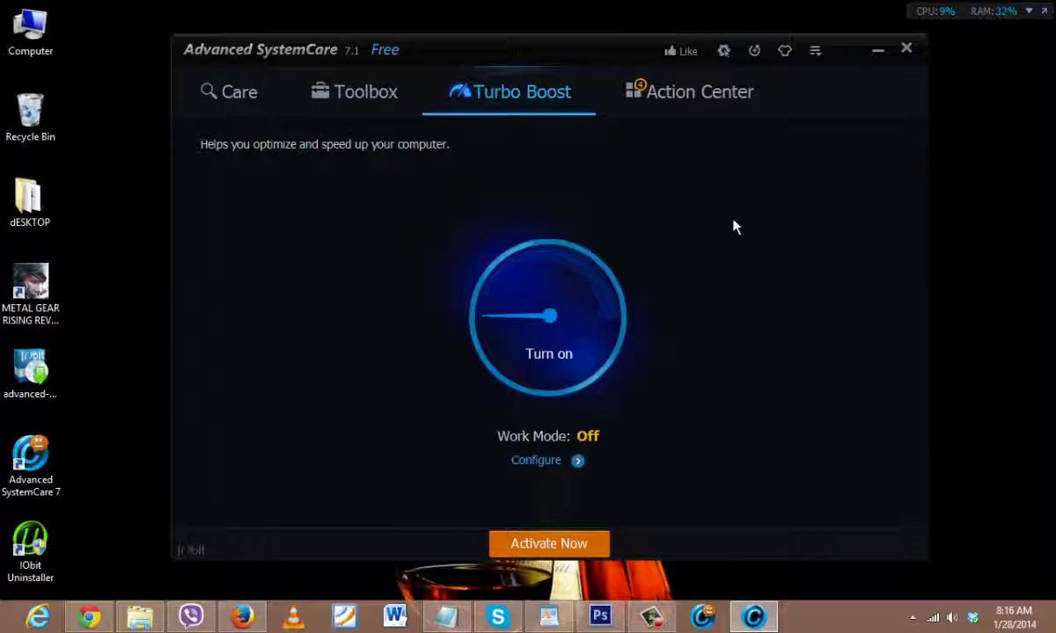
click(684, 98)
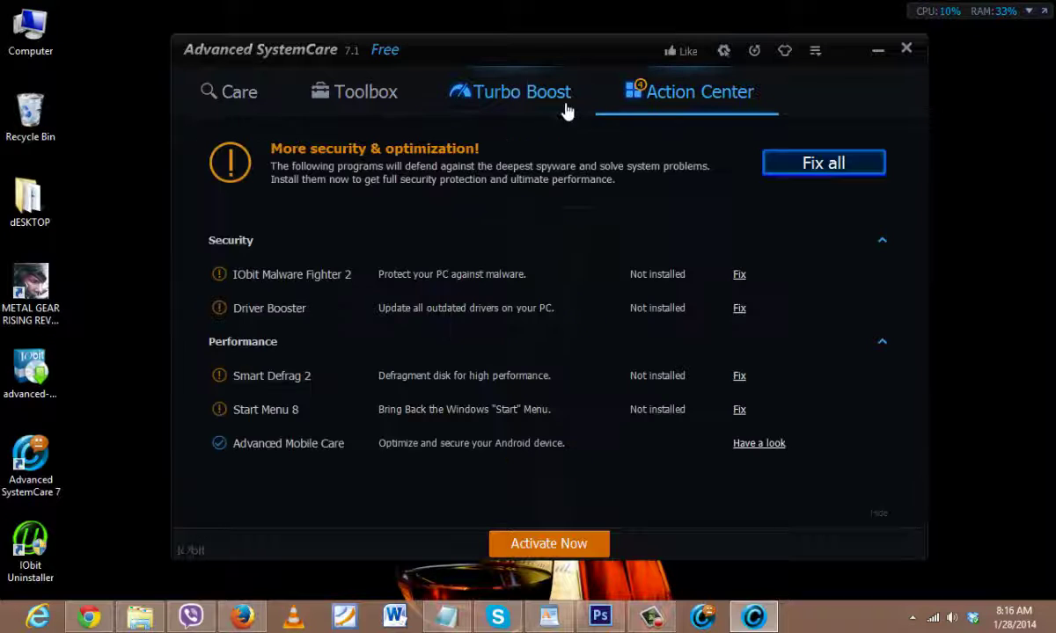
click(516, 104)
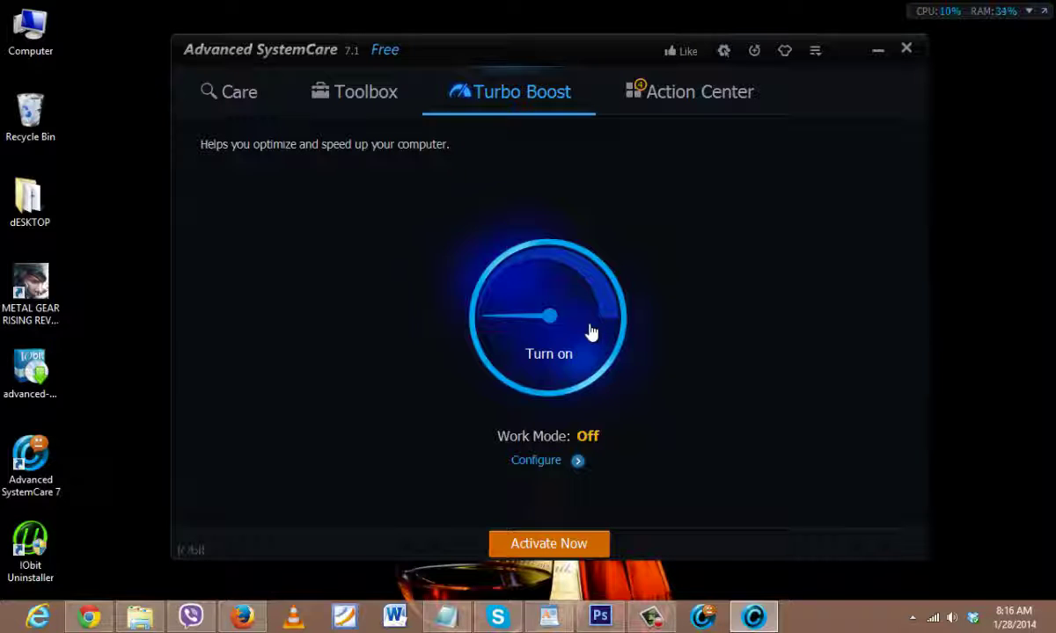
click(531, 323)
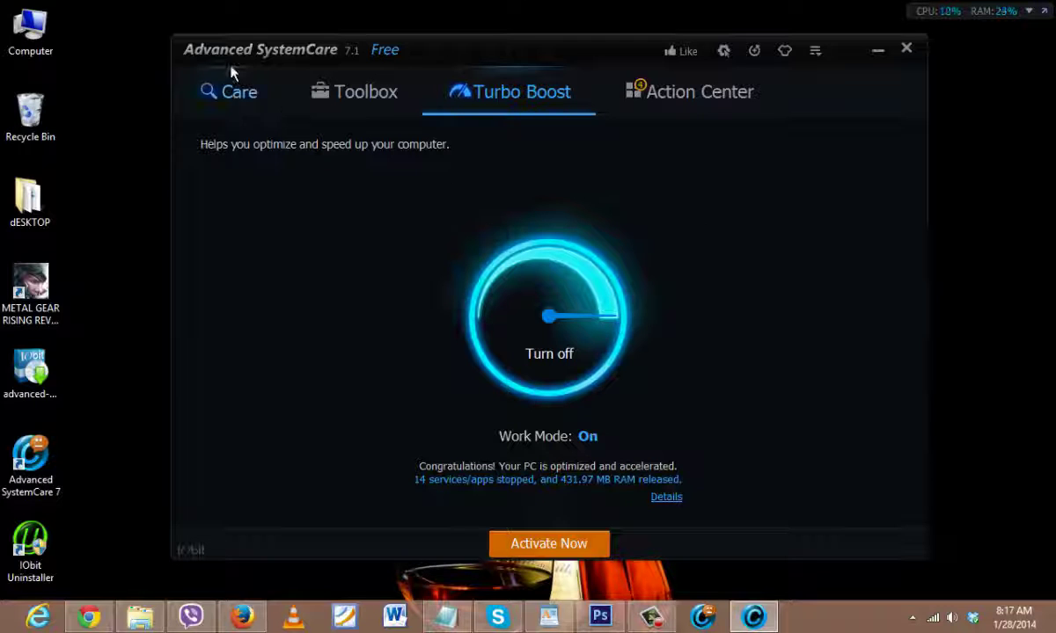
- Return to the Care page and start the scan, beginning with Malware Removal
click(230, 99)
click(788, 302)
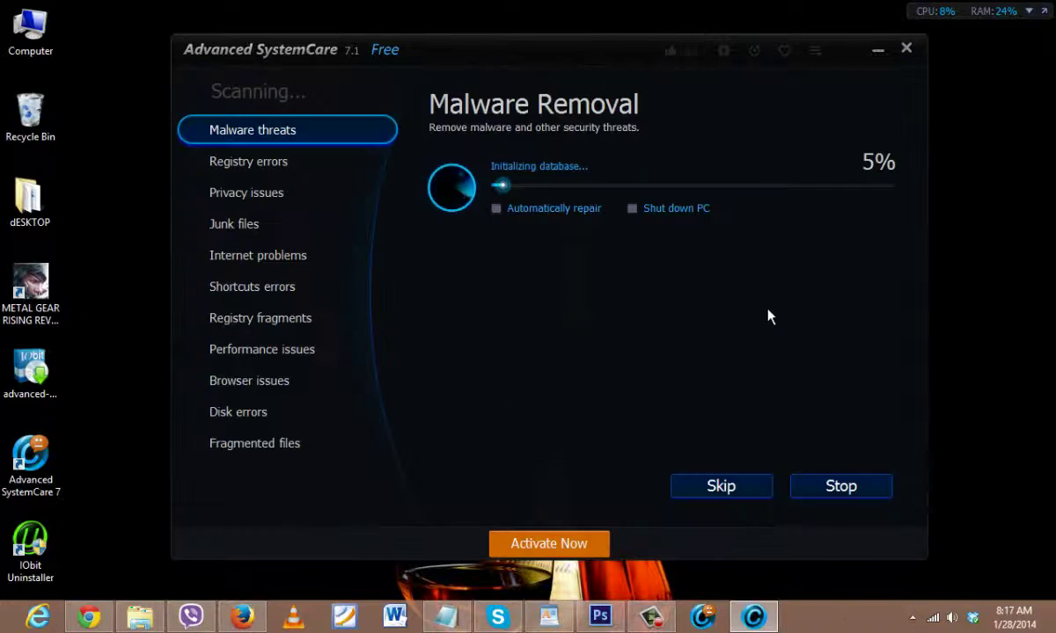